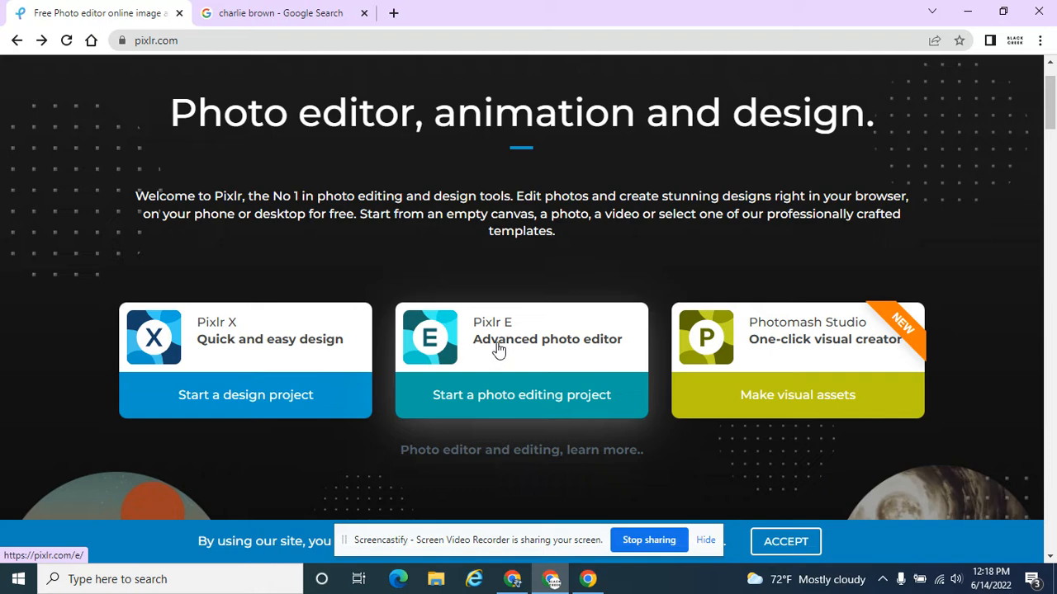
# Step: Start a photo editing project in Pixlr E
pyautogui.click(525, 404)
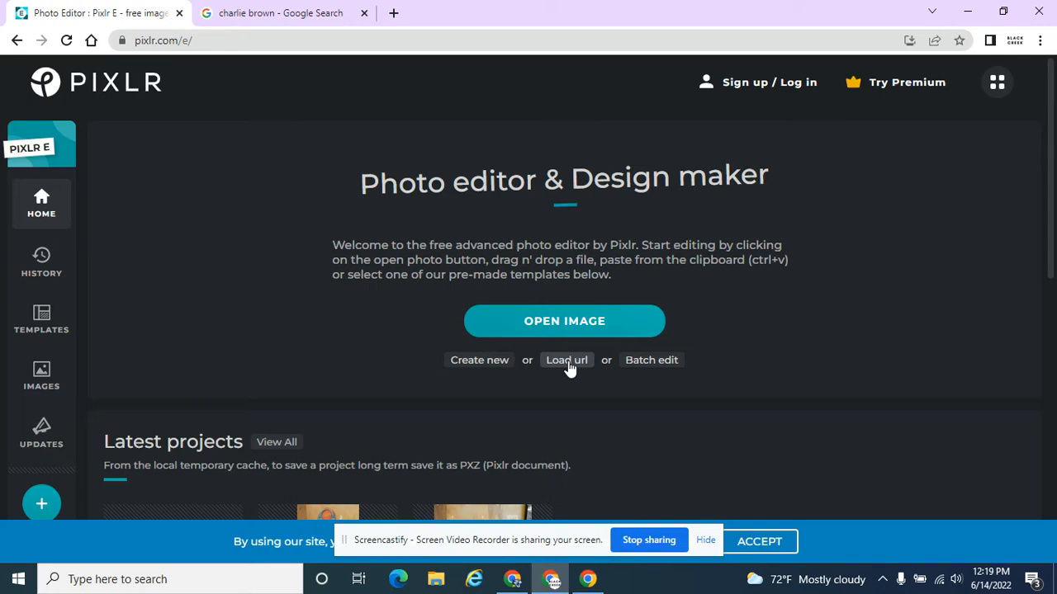
pyautogui.click(268, 15)
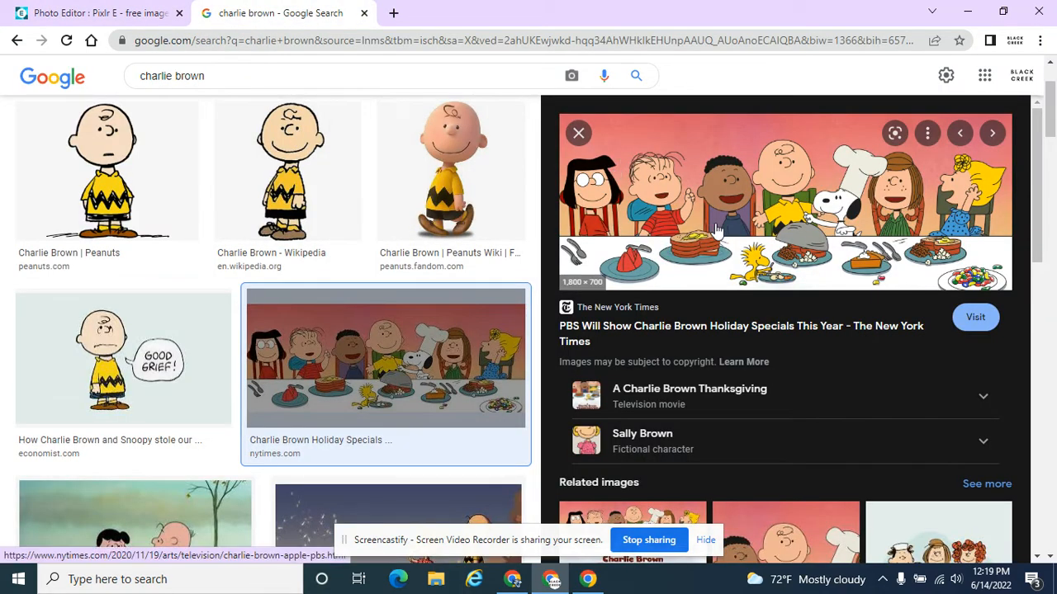
pyautogui.rightClick(756, 205)
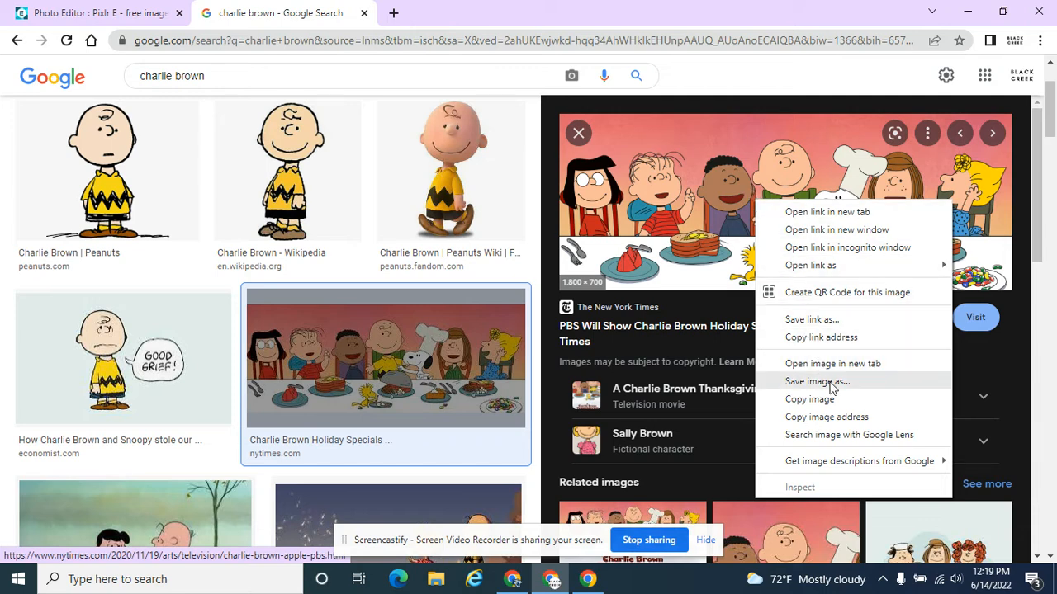
pyautogui.click(86, 10)
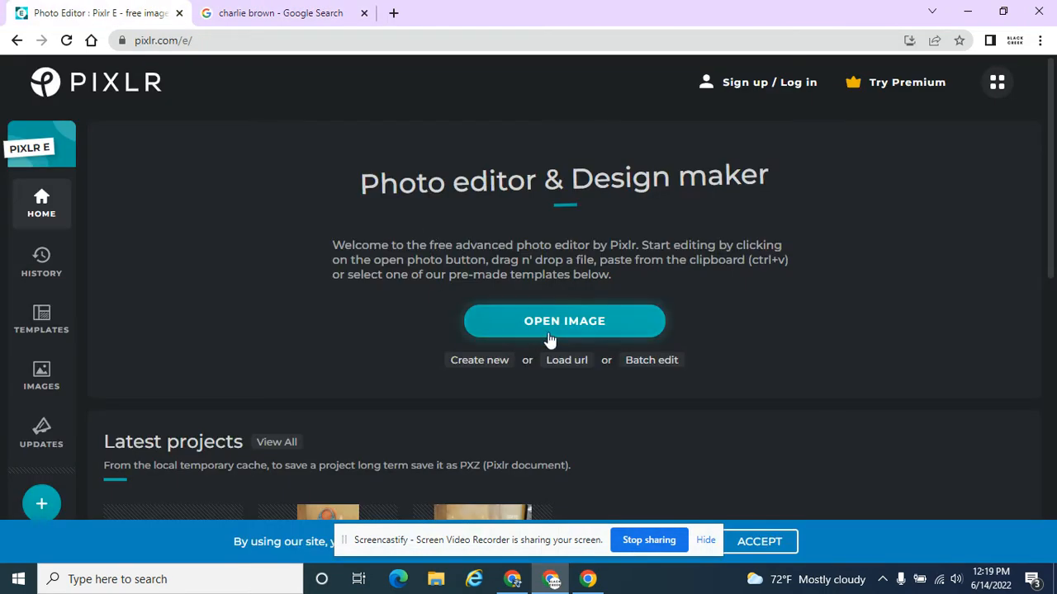
# Step: In the Google Images tab, copy the image address of the Charlie Brown holiday dinner picture
pyautogui.click(312, 10)
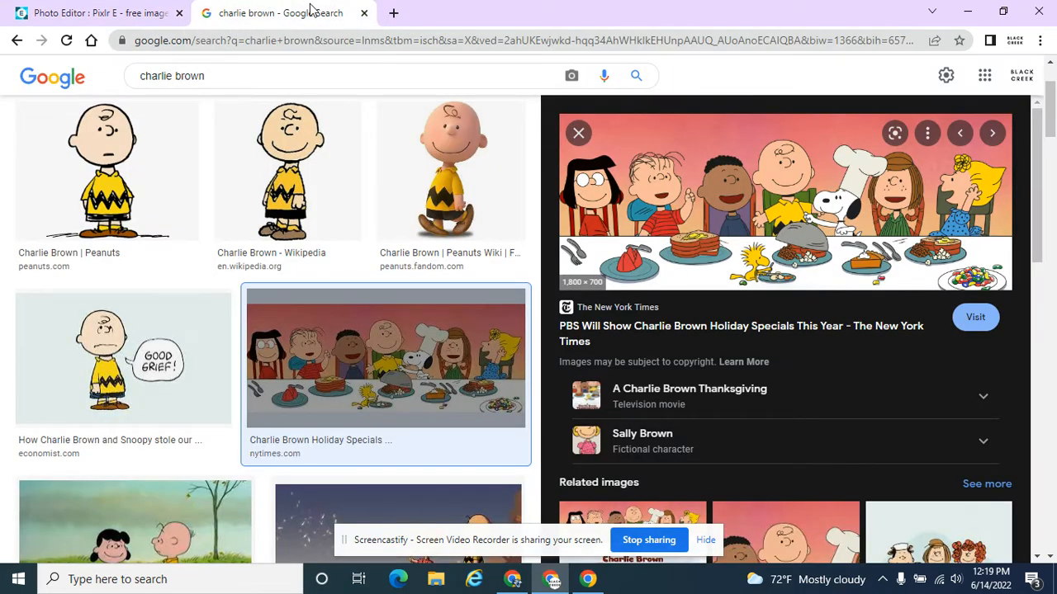
pyautogui.rightClick(778, 203)
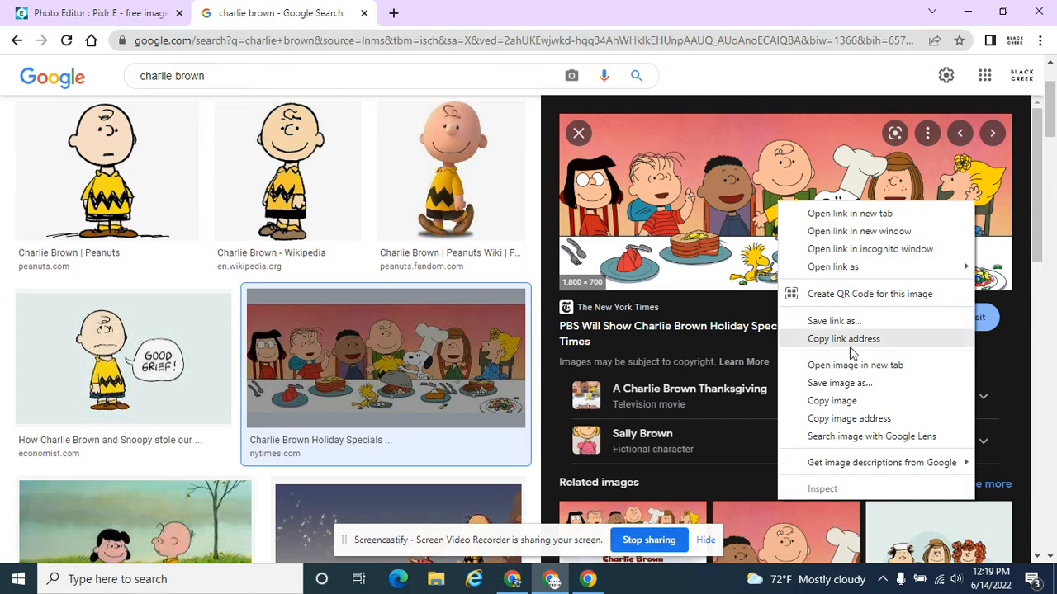
pyautogui.click(839, 419)
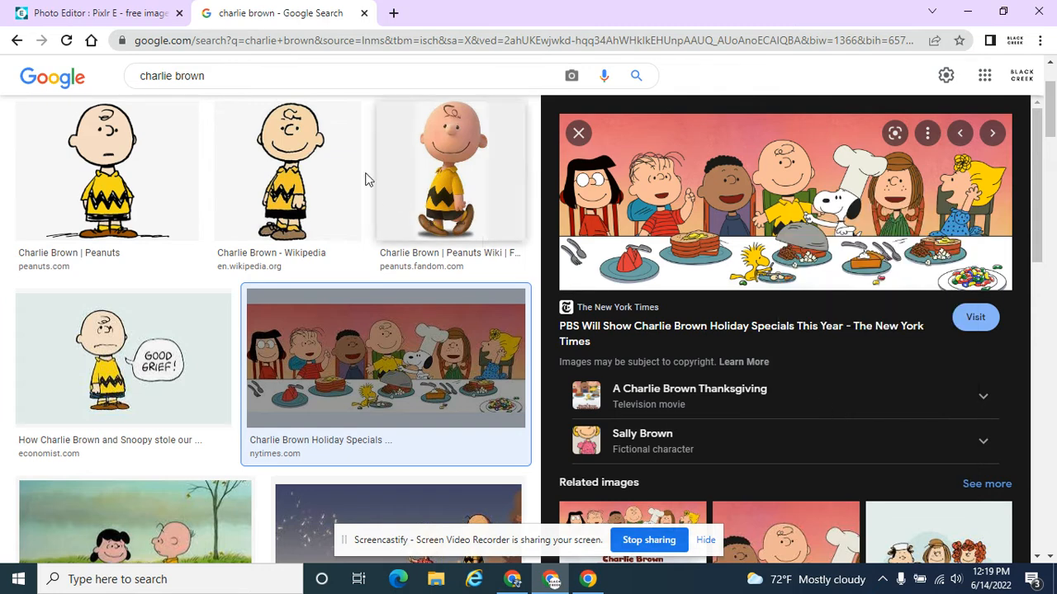
# Step: Back in Pixlr E, open the Load url dialog and paste the copied image address
pyautogui.click(125, 10)
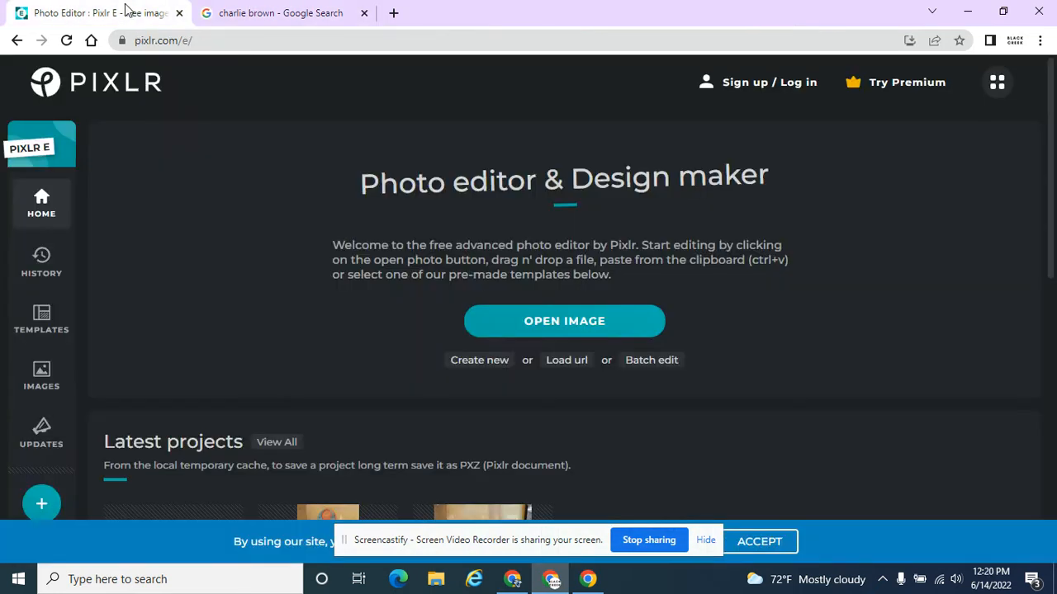
pyautogui.click(561, 363)
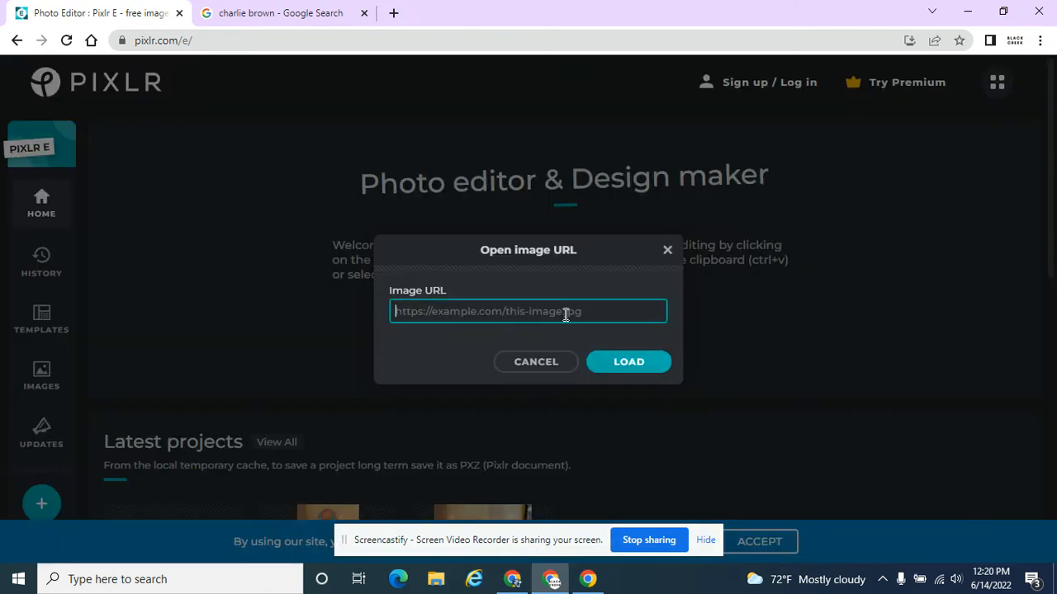
pyautogui.hotkey('ctrl', 'v')
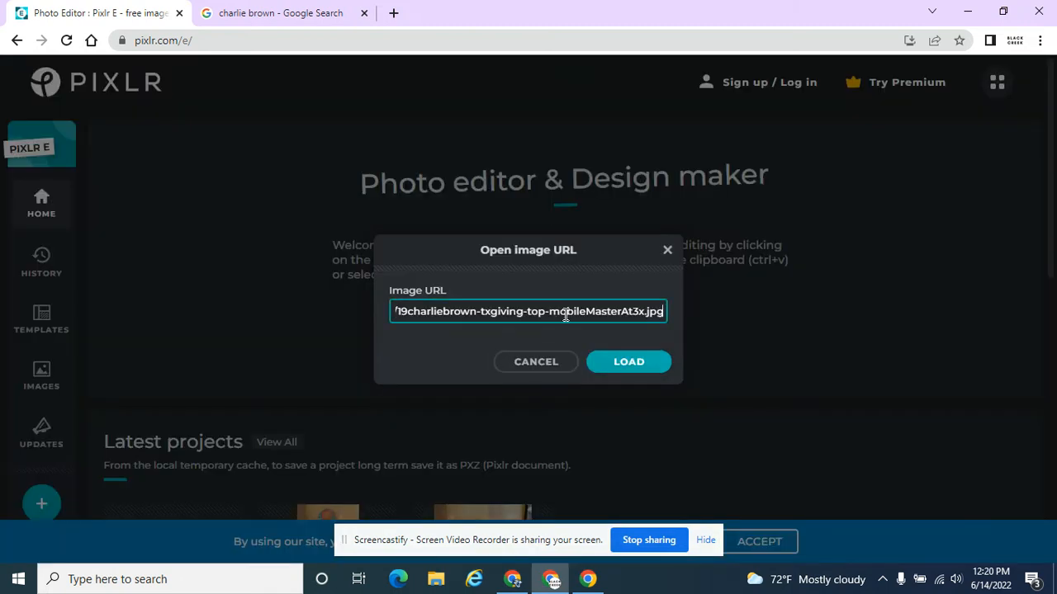
pyautogui.click(276, 13)
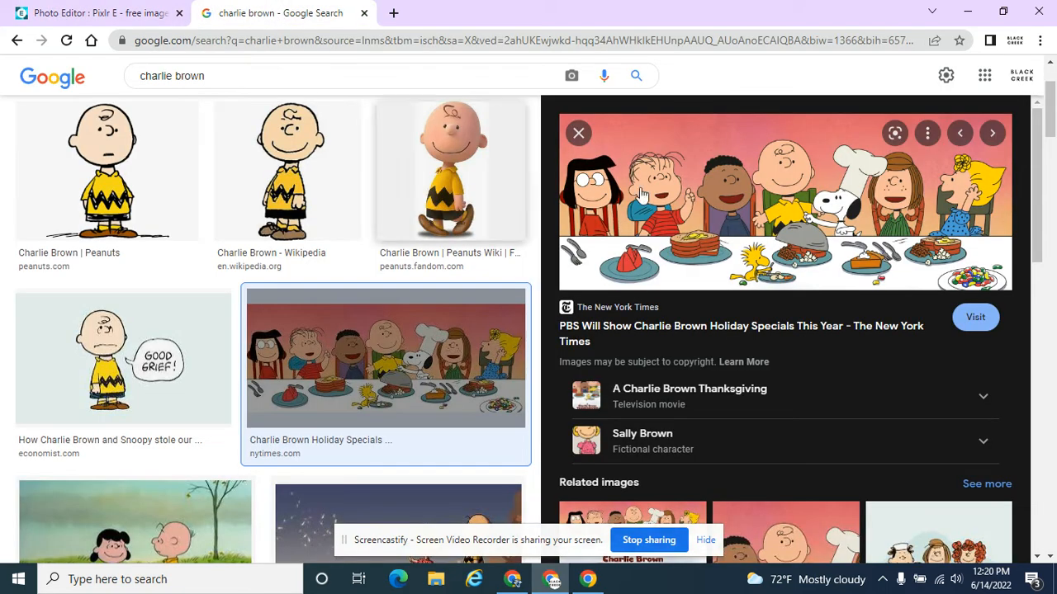
pyautogui.rightClick(791, 229)
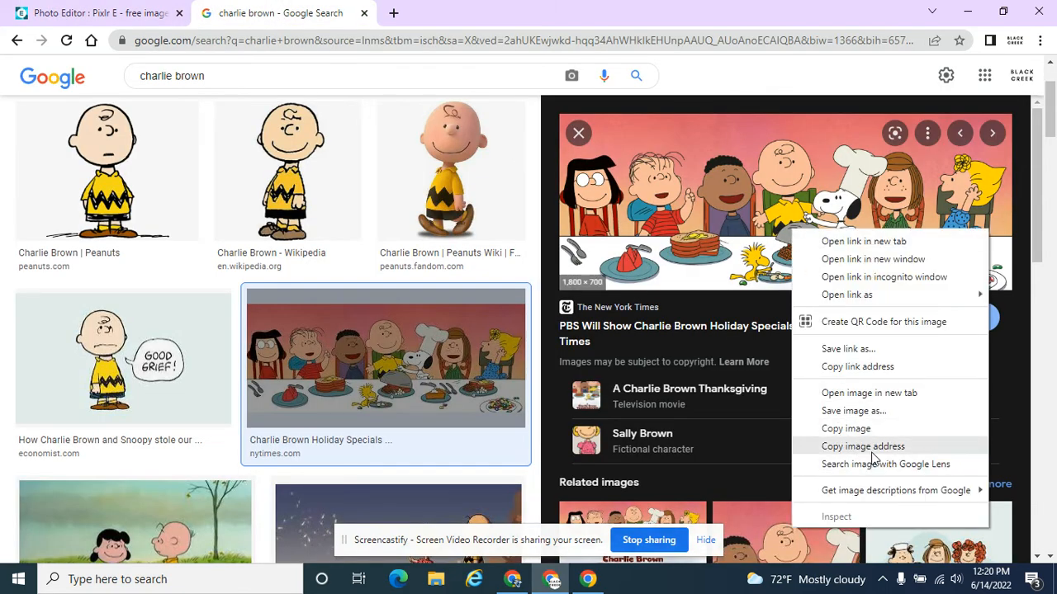
pyautogui.click(93, 10)
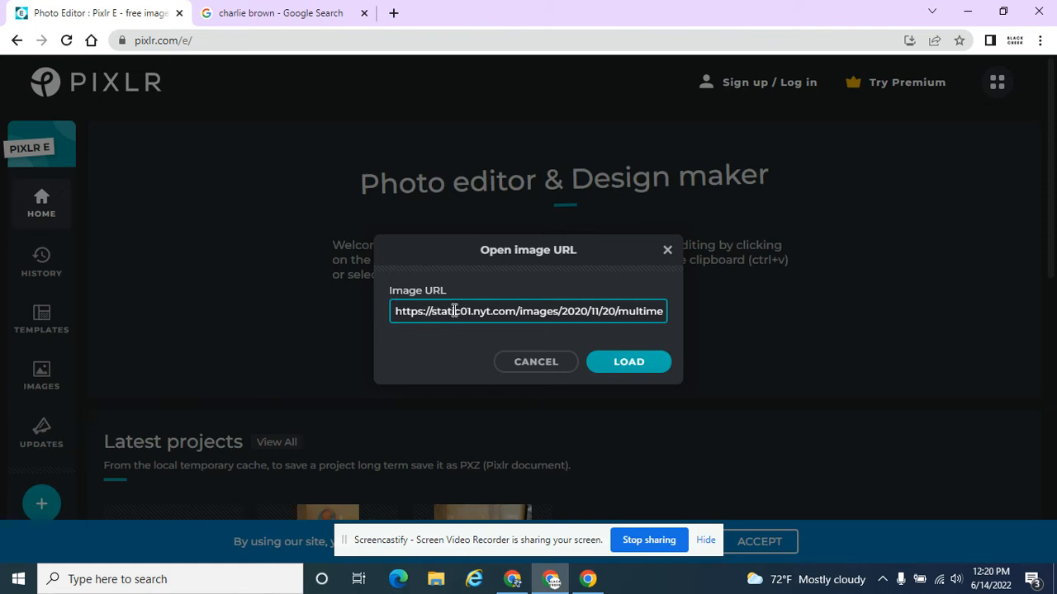
# Step: Load the pasted image URL into the editor
pyautogui.click(615, 368)
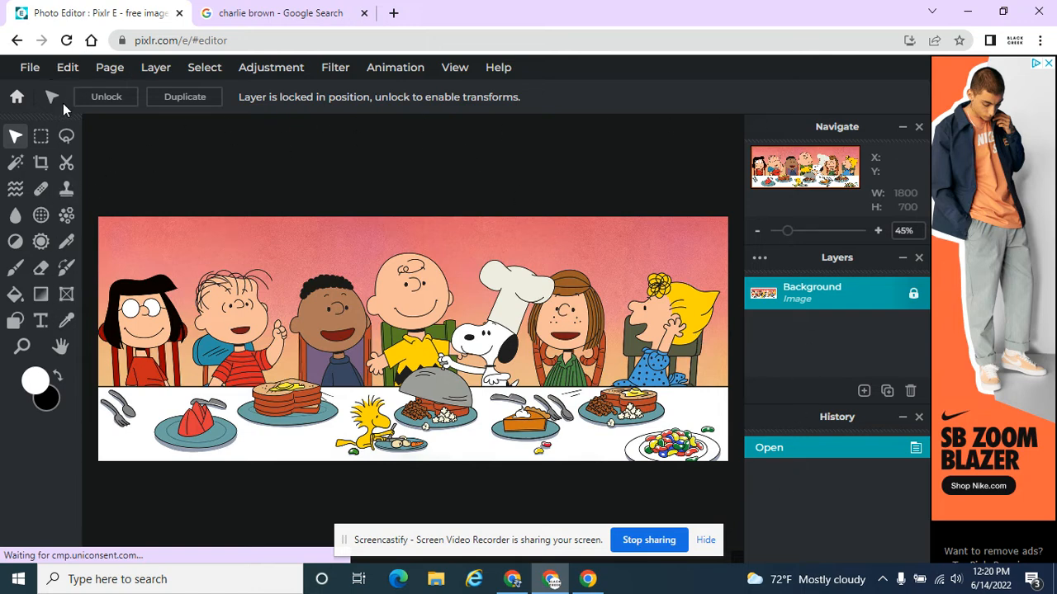
# Step: Add a new text layer on the image and replace the placeholder text with "Charlie"
pyautogui.click(41, 324)
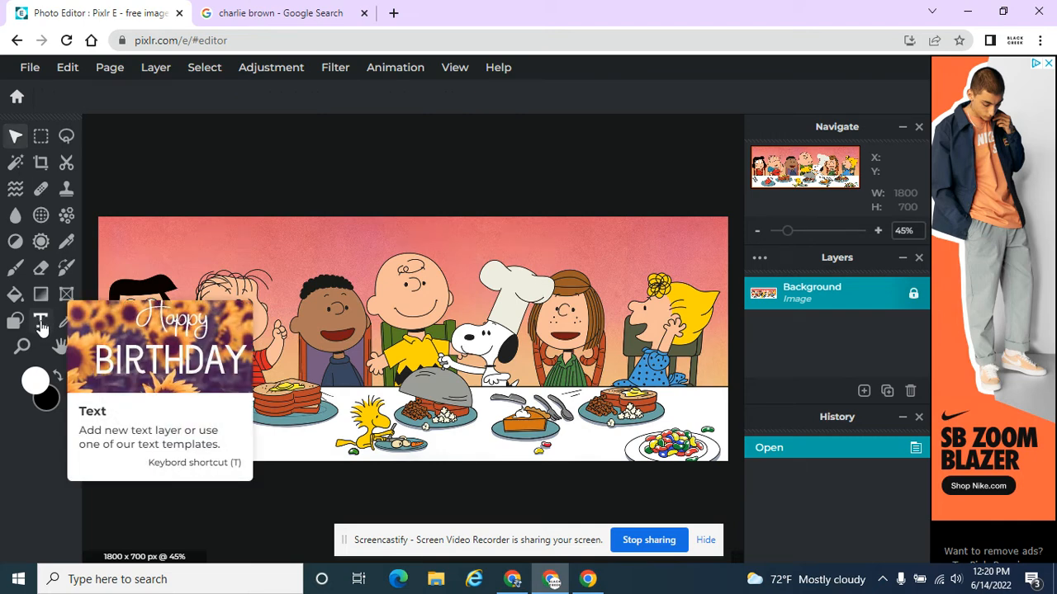
pyautogui.click(383, 286)
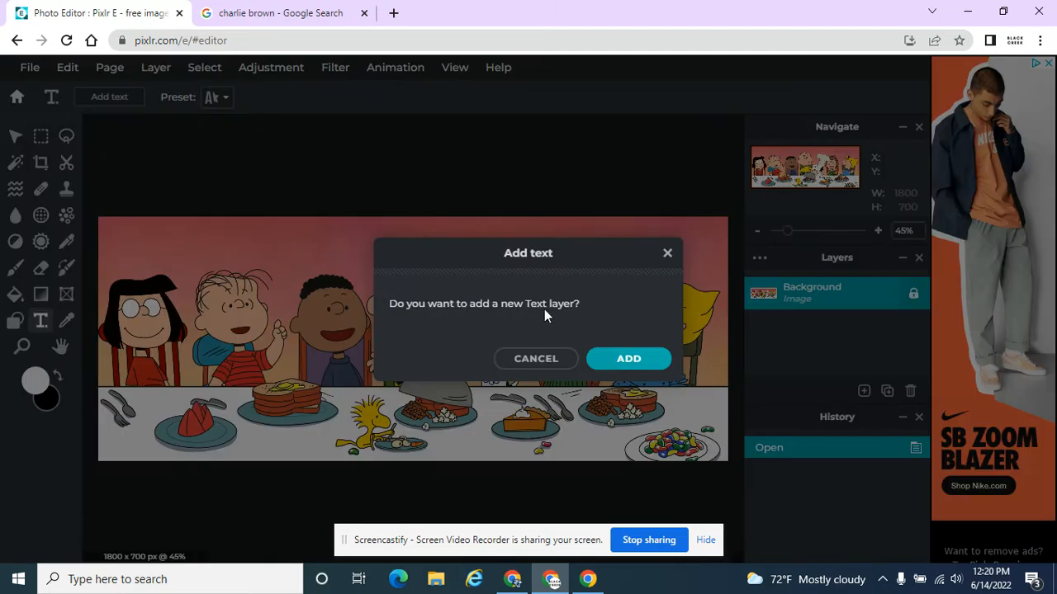
pyautogui.click(623, 360)
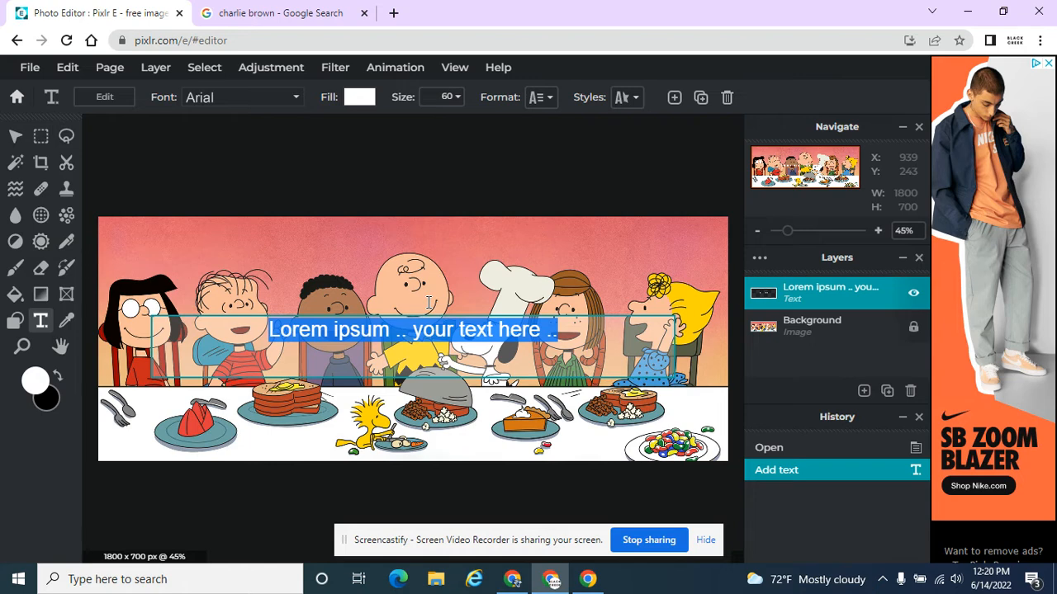
pyautogui.write('Charlie')
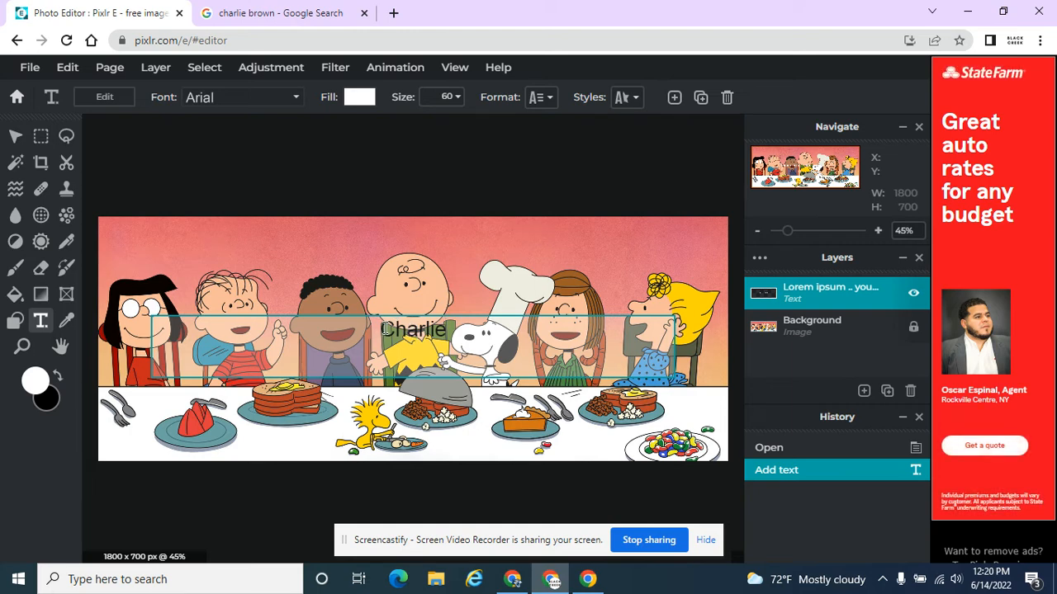
# Step: Move the Charlie text up onto Charlie Brown's face
pyautogui.click(16, 137)
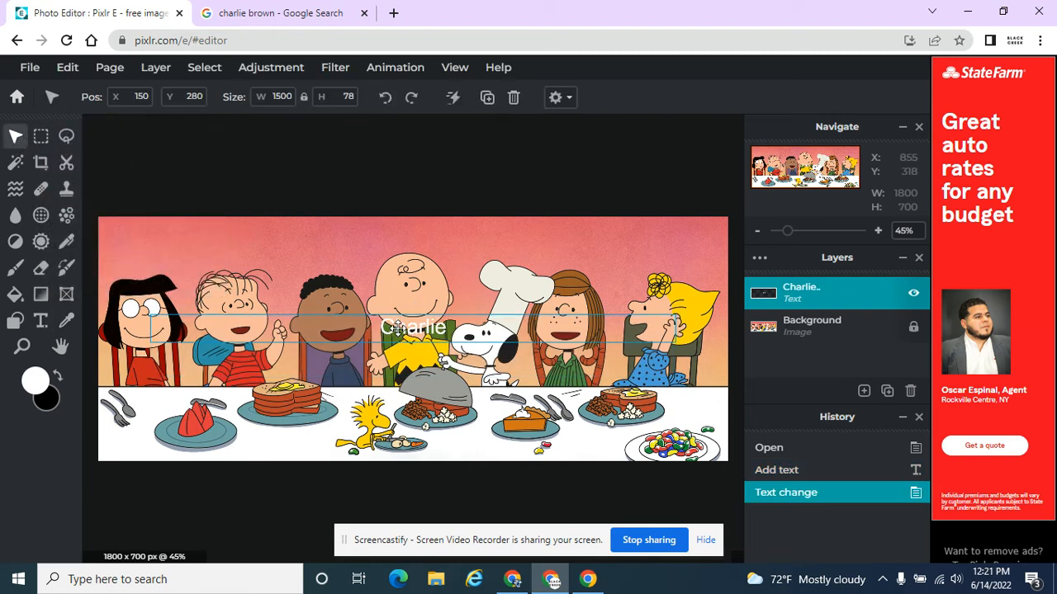
pyautogui.moveTo(400, 327); pyautogui.dragTo(393, 295)
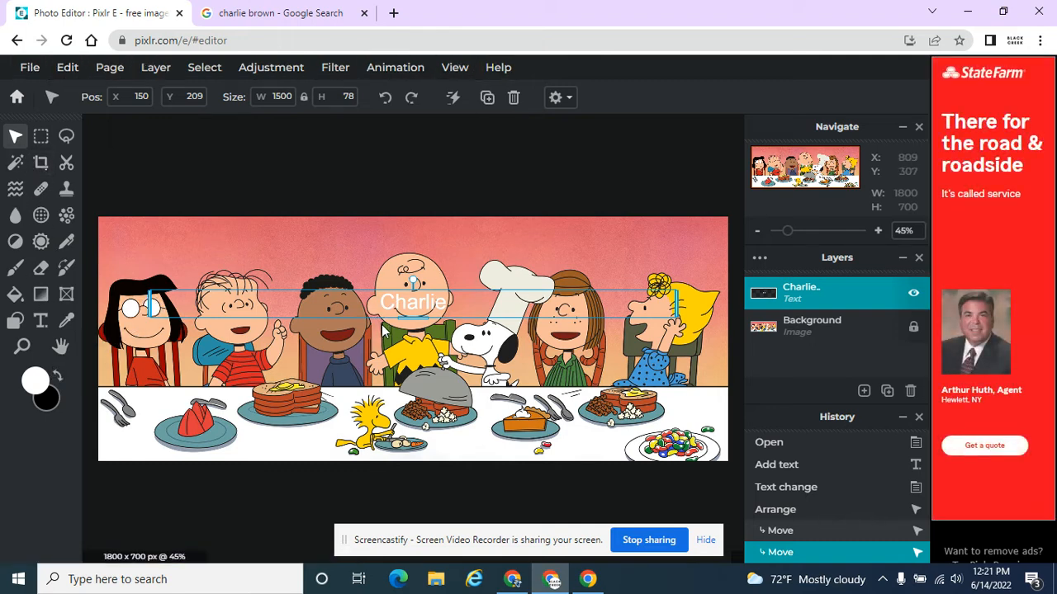
# Step: Zoom in and out on the image to inspect the Charlie text placement
pyautogui.doubleClick(393, 307)
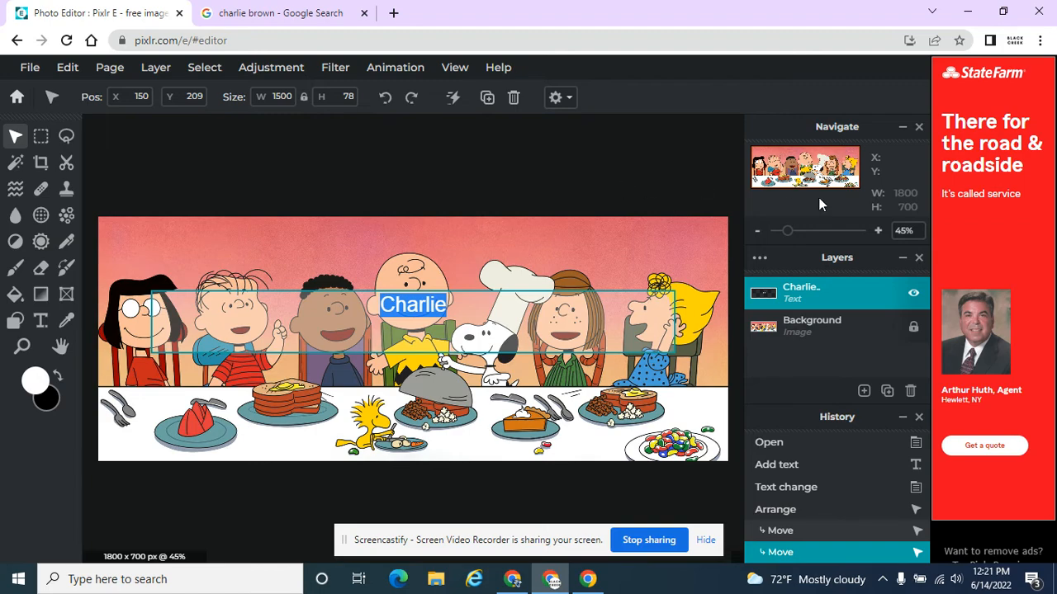
pyautogui.click(880, 231)
pyautogui.click(879, 232)
pyautogui.click(879, 231)
pyautogui.click(879, 231)
pyautogui.click(879, 231)
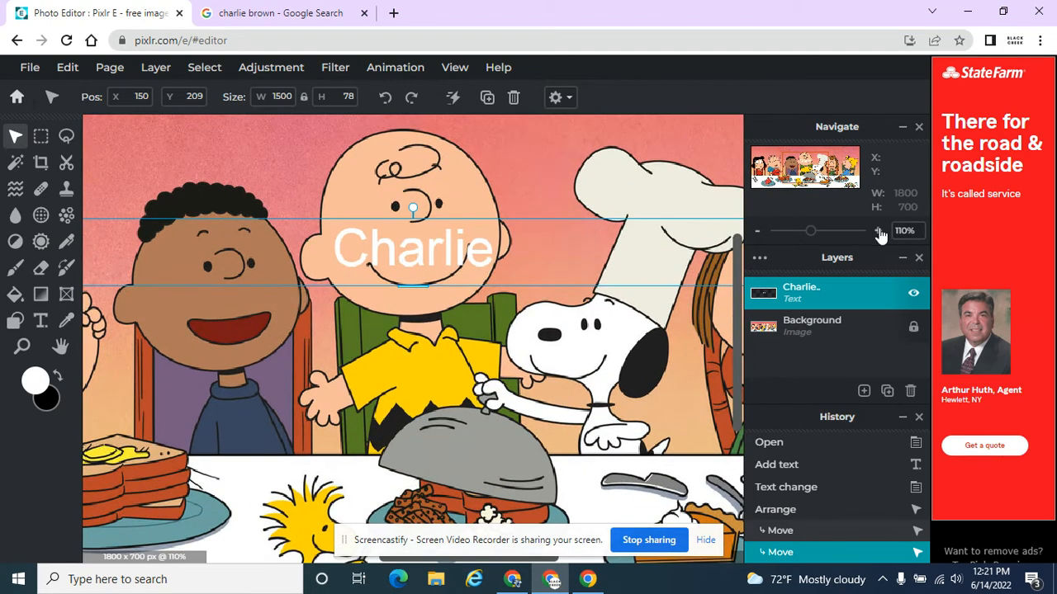
pyautogui.click(879, 231)
pyautogui.click(880, 231)
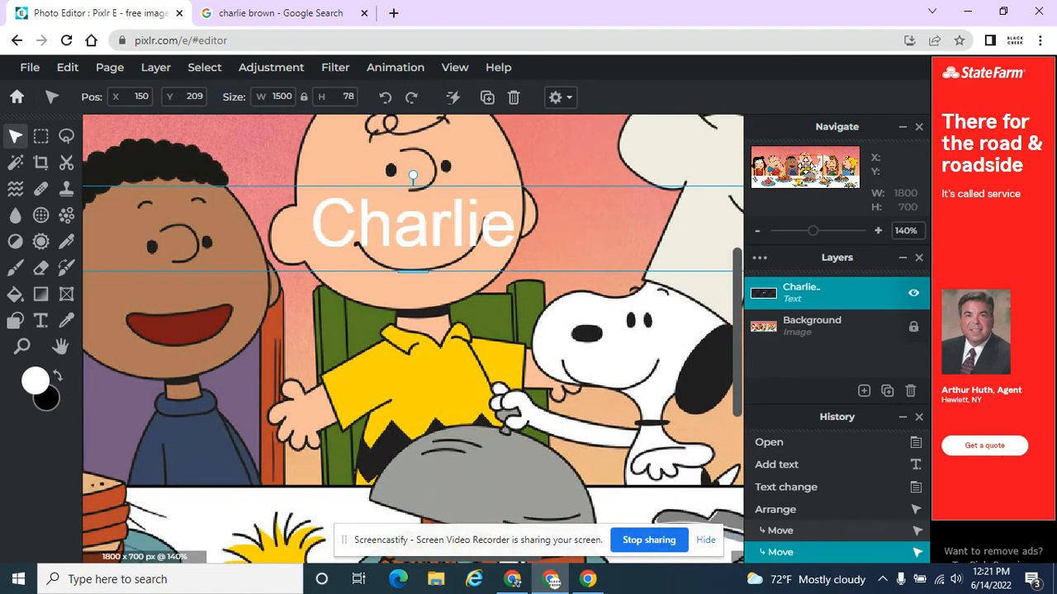
pyautogui.moveTo(807, 166); pyautogui.dragTo(807, 163)
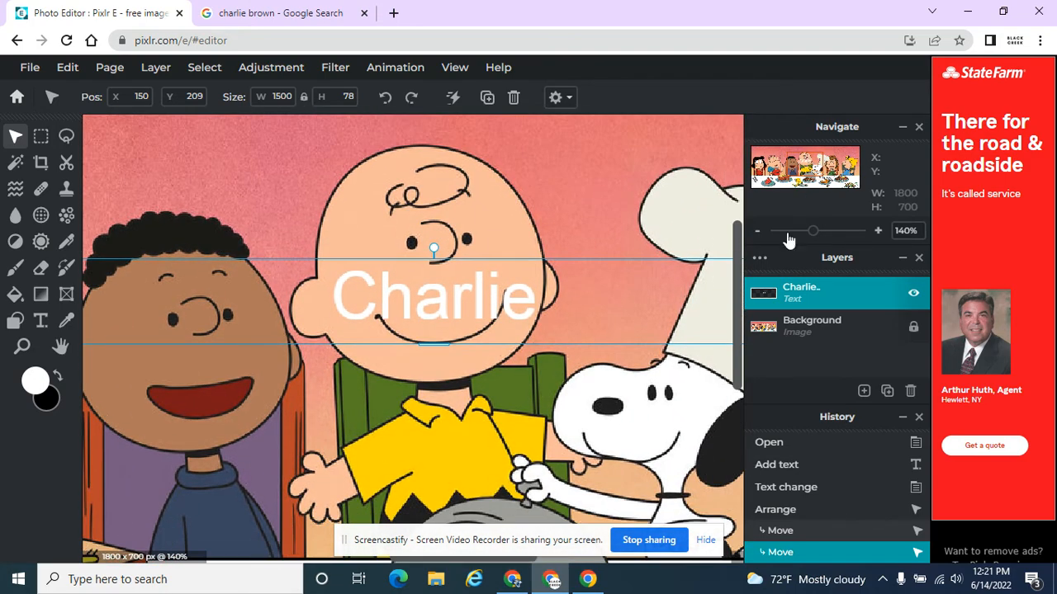
pyautogui.click(757, 231)
pyautogui.click(757, 231)
pyautogui.click(757, 232)
pyautogui.click(757, 231)
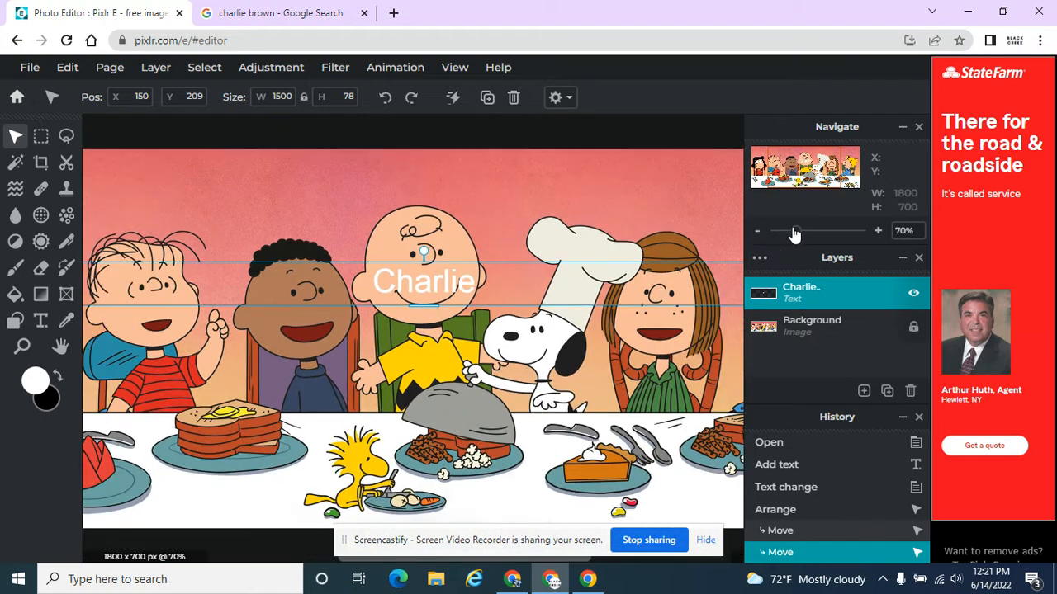
pyautogui.scroll(3, 637, 252)
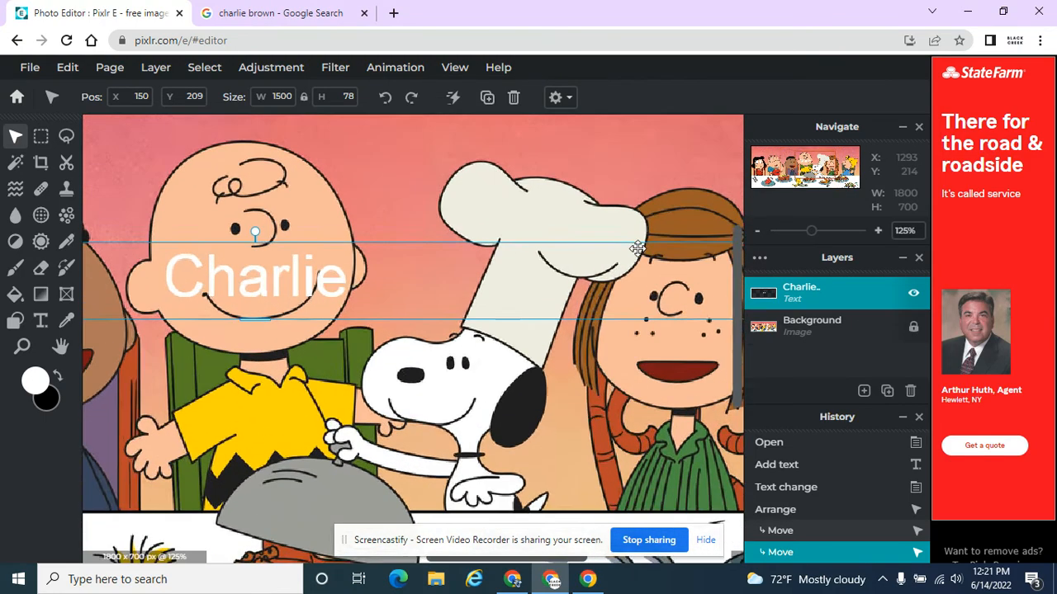
pyautogui.scroll(-3, 637, 252)
pyautogui.scroll(2, 637, 256)
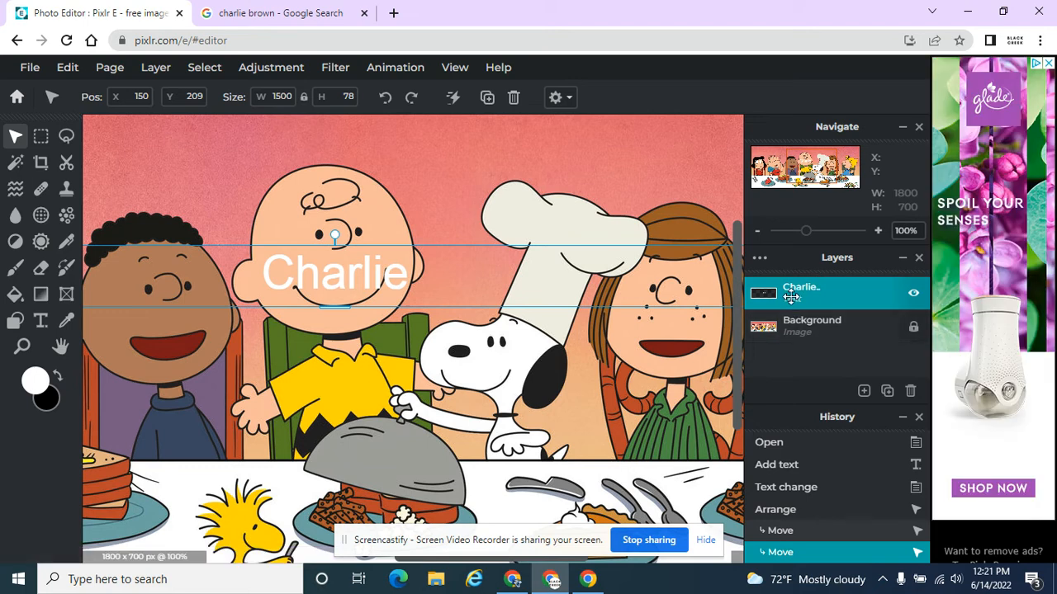
# Step: Toggle the text layer's visibility off and on, and unlock the Background layer and toggle its visibility
pyautogui.click(913, 294)
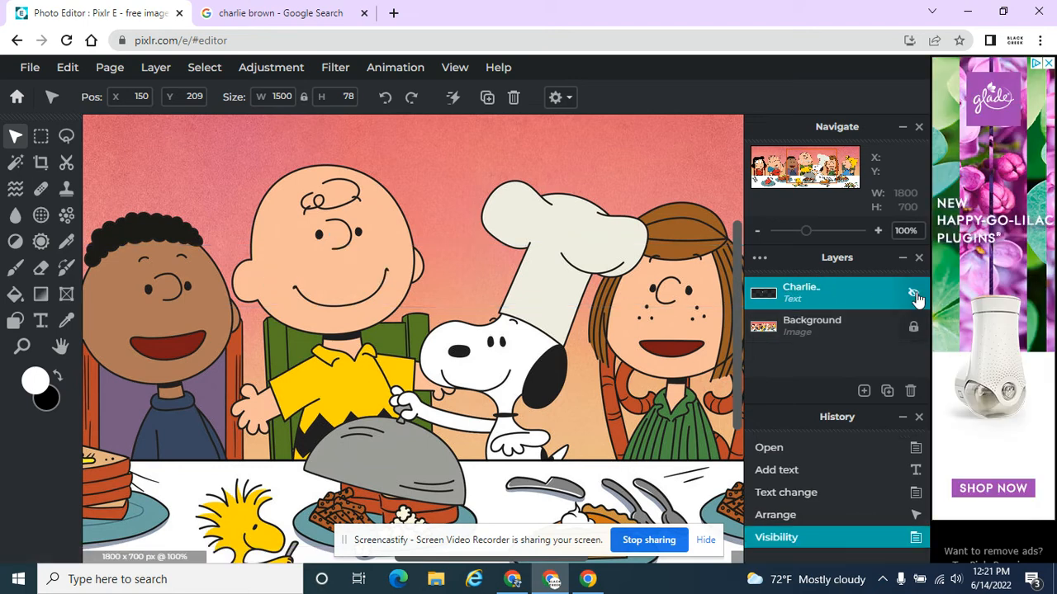
pyautogui.click(913, 293)
pyautogui.click(913, 329)
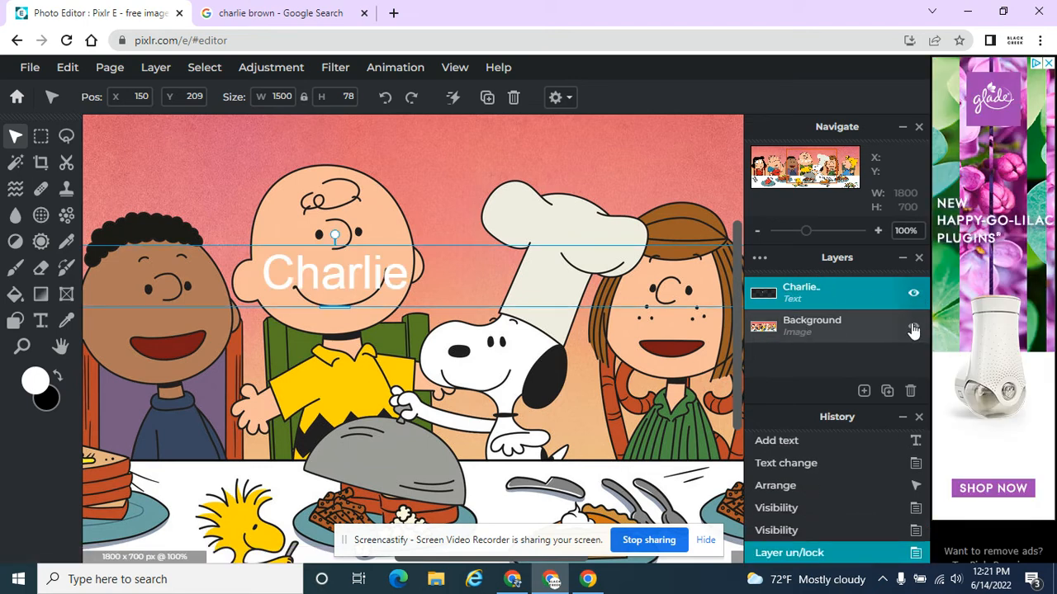
pyautogui.click(913, 329)
pyautogui.click(913, 328)
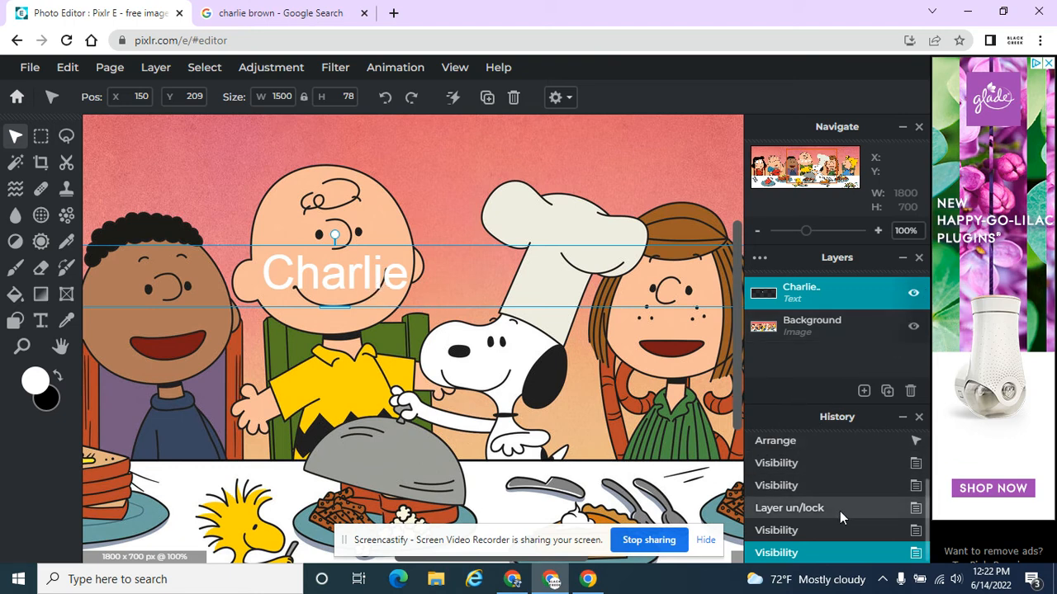
# Step: Step through the History entries one by one from Open onward to replay each edit
pyautogui.scroll(2, 844, 510)
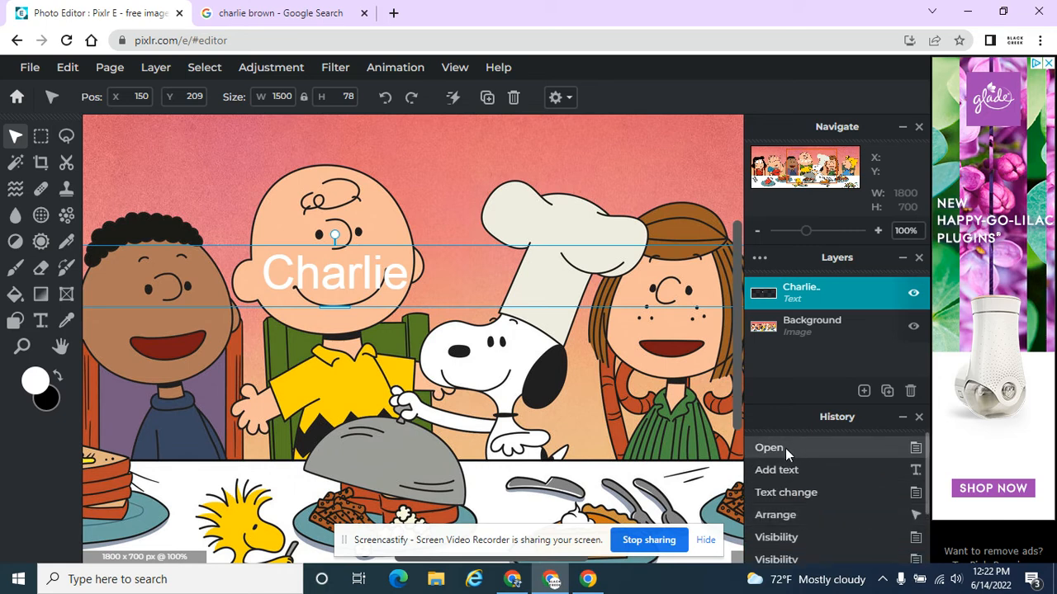
pyautogui.click(785, 448)
pyautogui.click(785, 469)
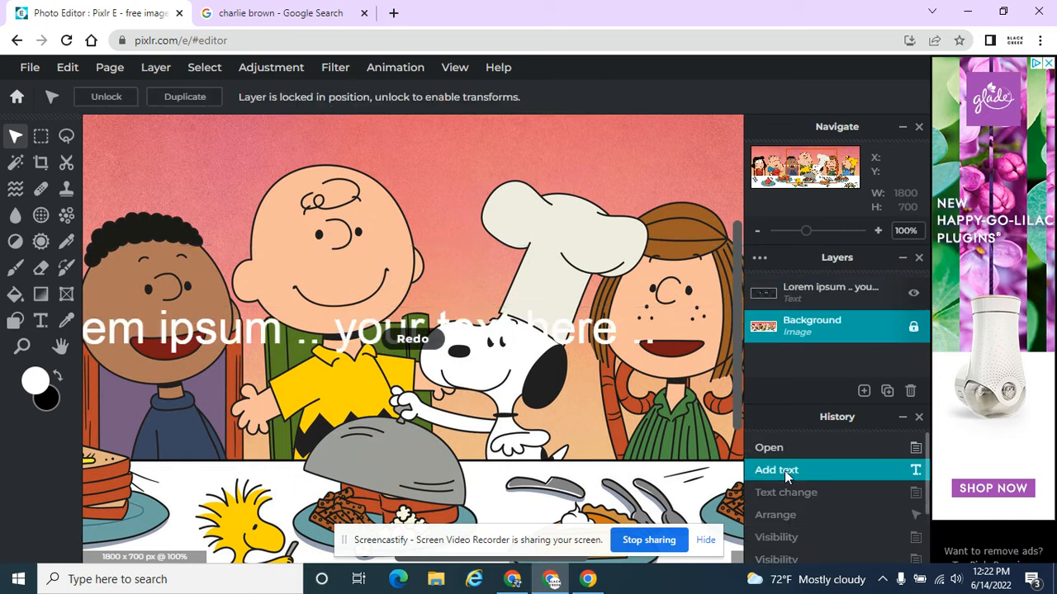
pyautogui.click(792, 494)
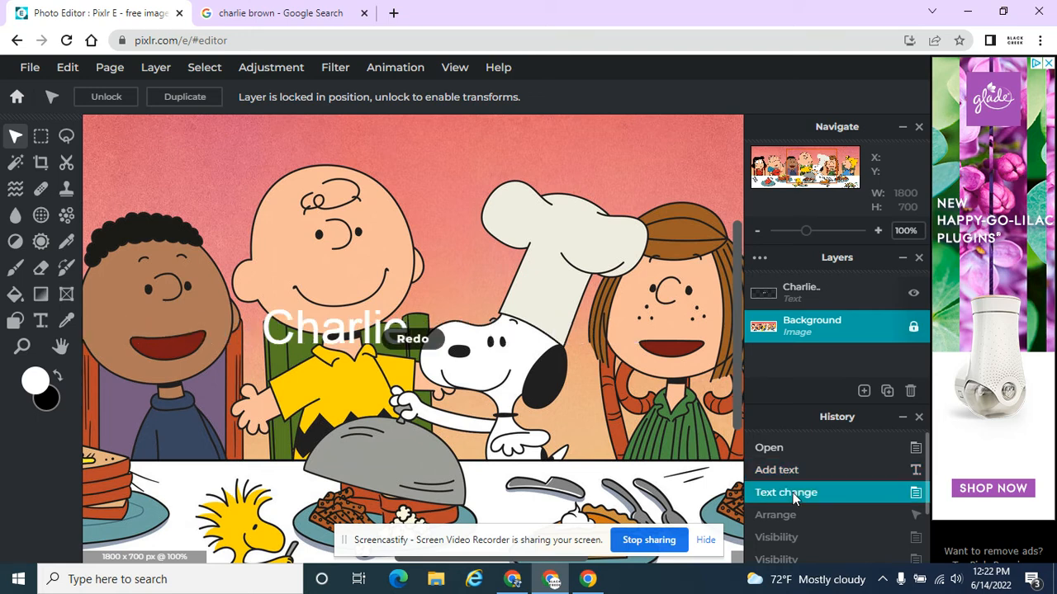
pyautogui.click(801, 515)
pyautogui.click(799, 537)
pyautogui.scroll(-1, 799, 539)
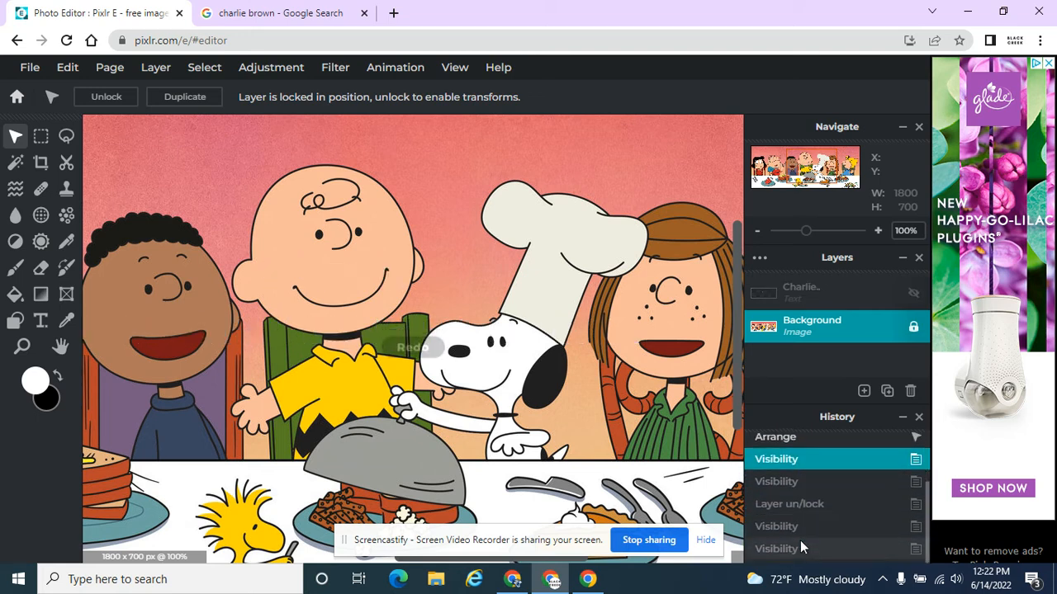
pyautogui.click(788, 483)
pyautogui.click(792, 505)
pyautogui.click(793, 525)
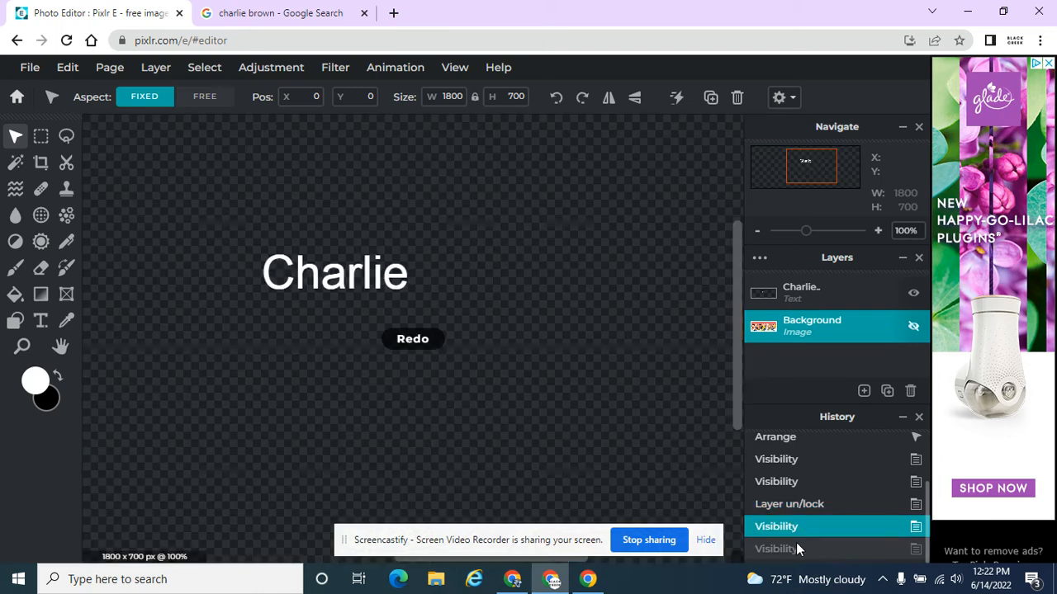
# Step: Step back through the History entries to return the image to the Arrange state with both layers visible
pyautogui.click(796, 545)
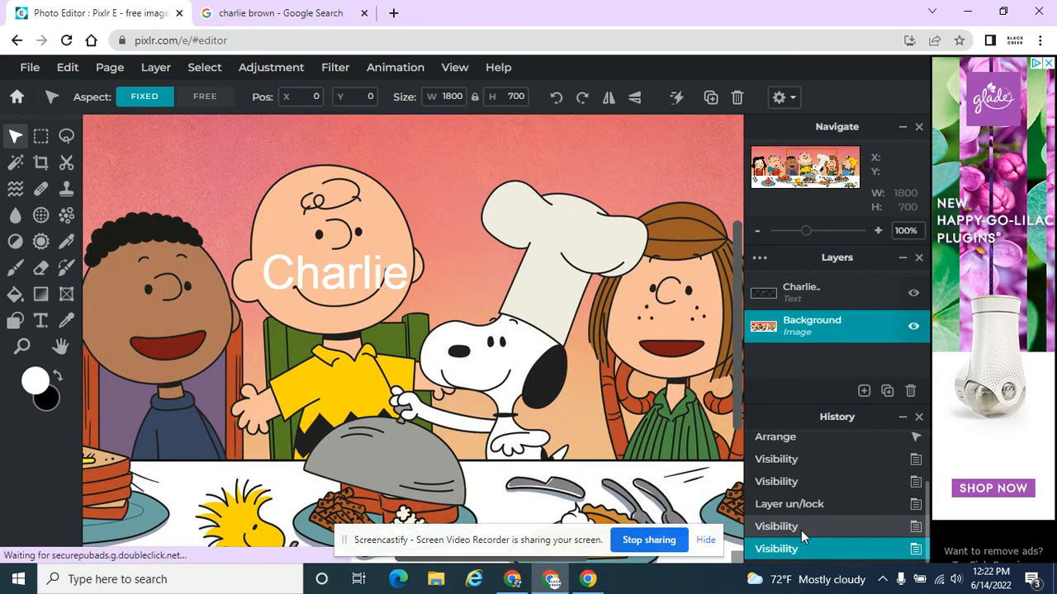
pyautogui.scroll(2, 805, 512)
pyautogui.click(800, 516)
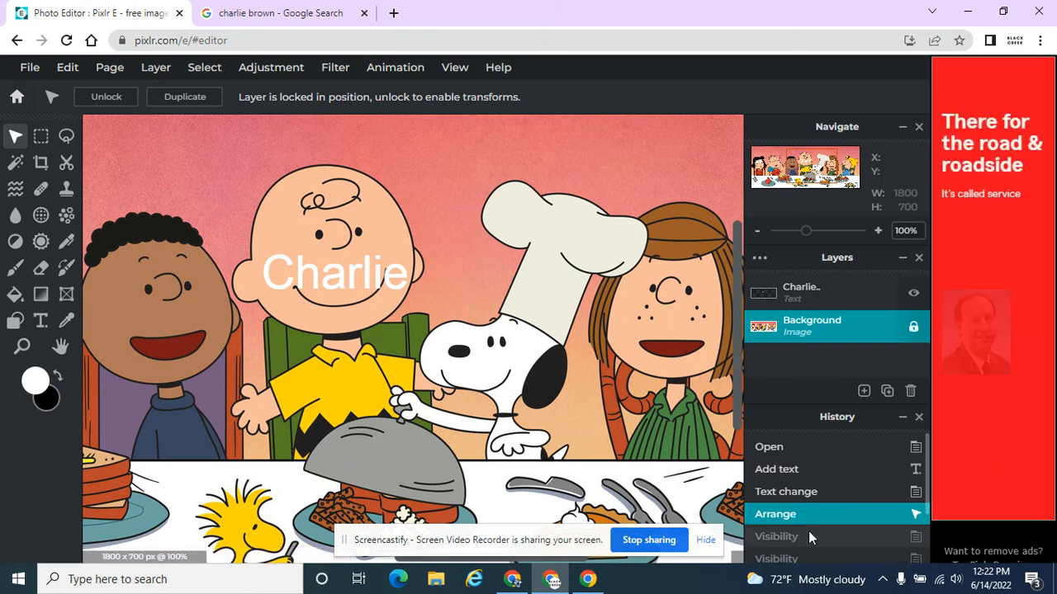
pyautogui.click(806, 536)
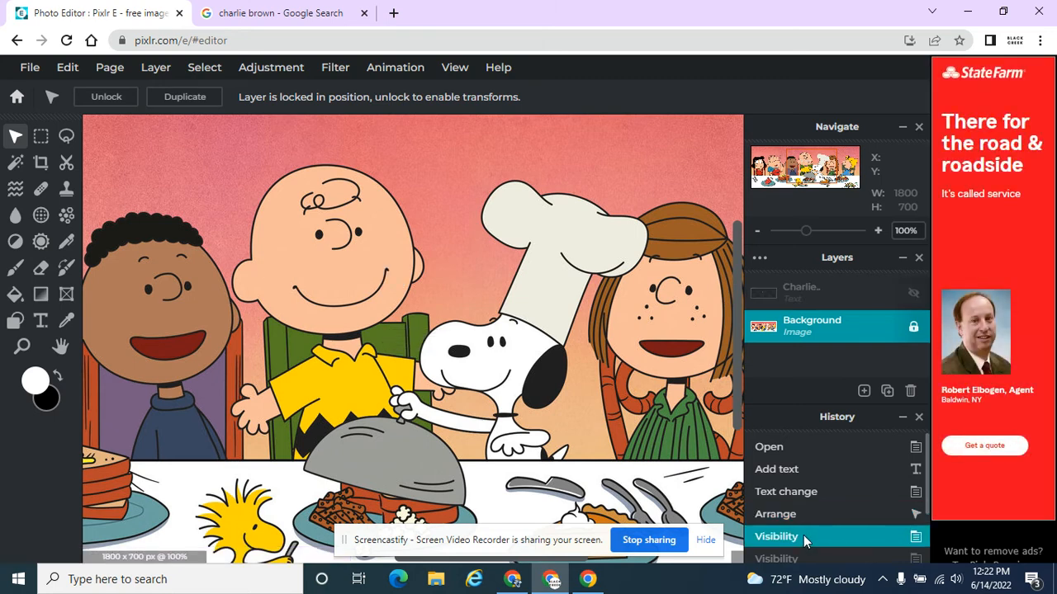
pyautogui.click(795, 515)
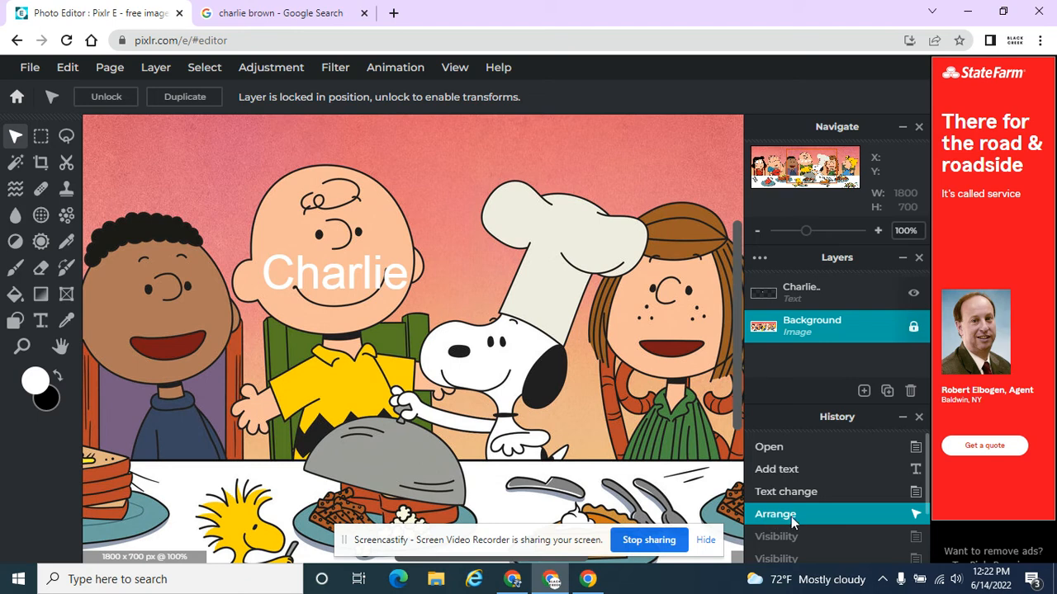
# Step: Edit the text label so it reads "Charlie Brown" and commit the change
pyautogui.moveTo(268, 262); pyautogui.dragTo(346, 266)
pyautogui.click(347, 266)
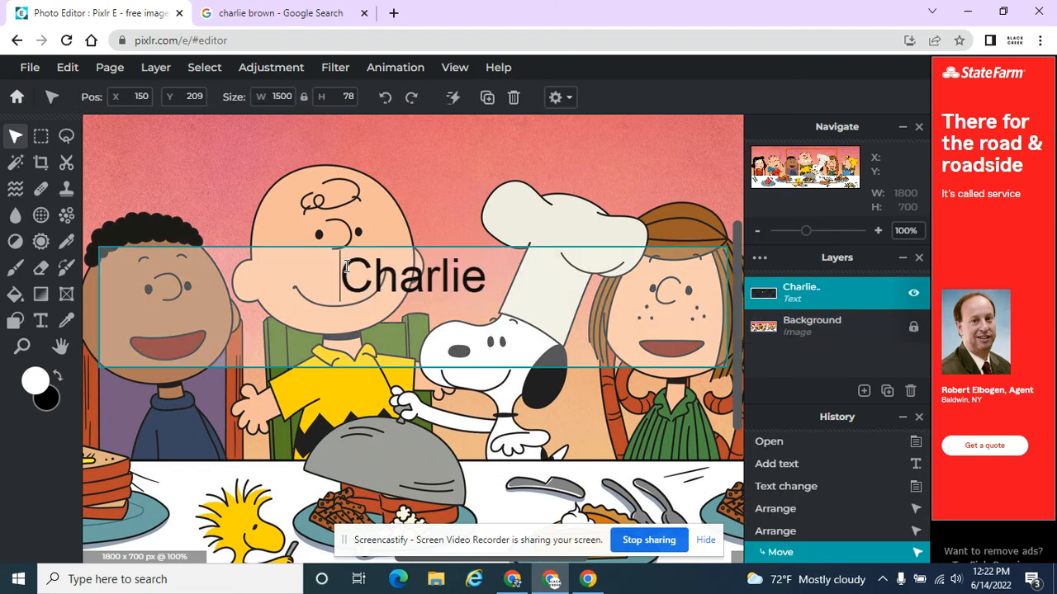
pyautogui.write('Brown')
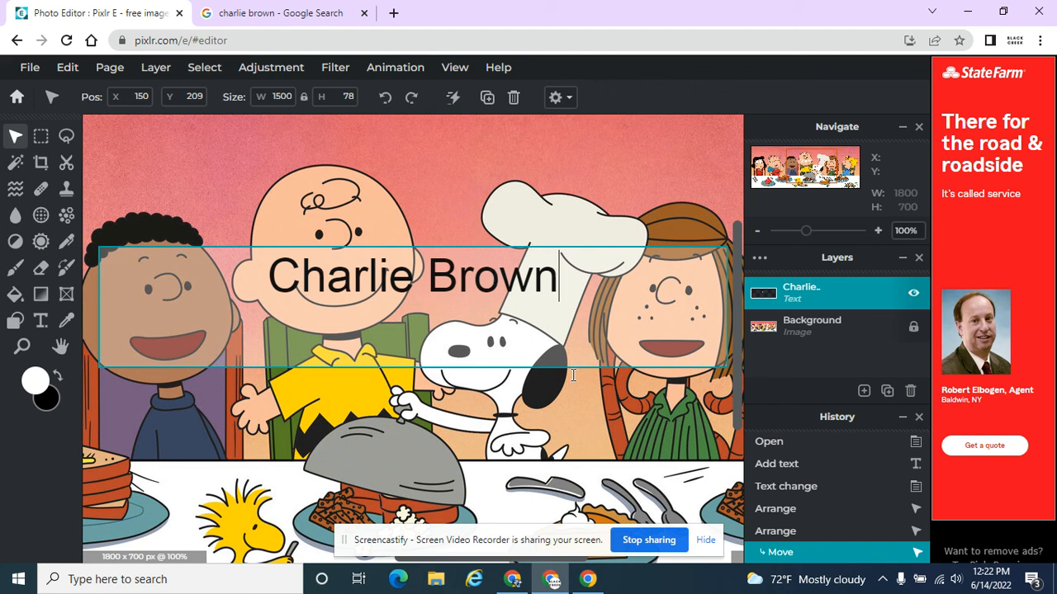
pyautogui.click(783, 539)
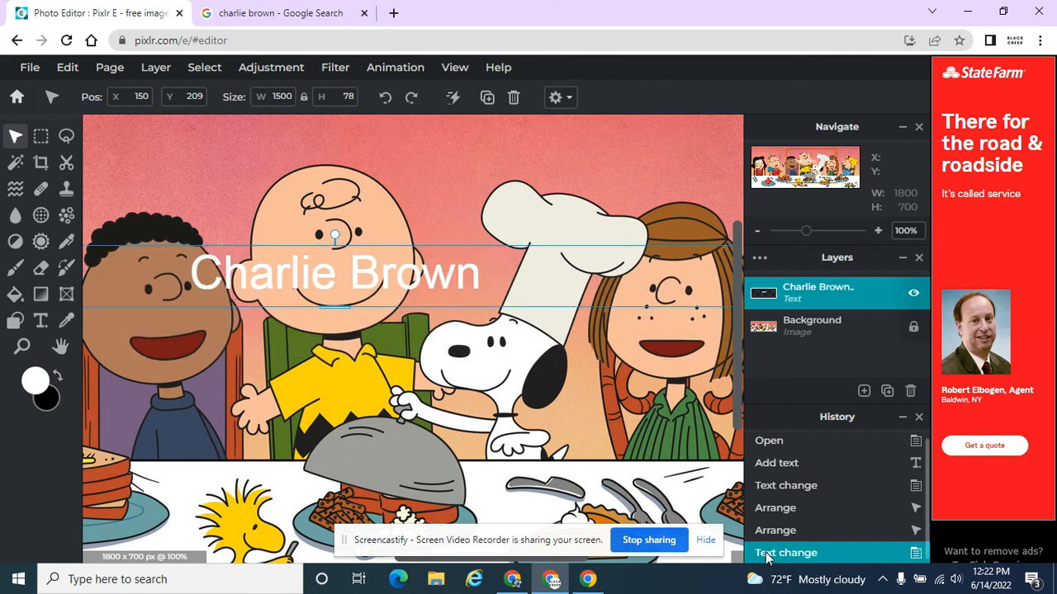
pyautogui.scroll(-1, 798, 549)
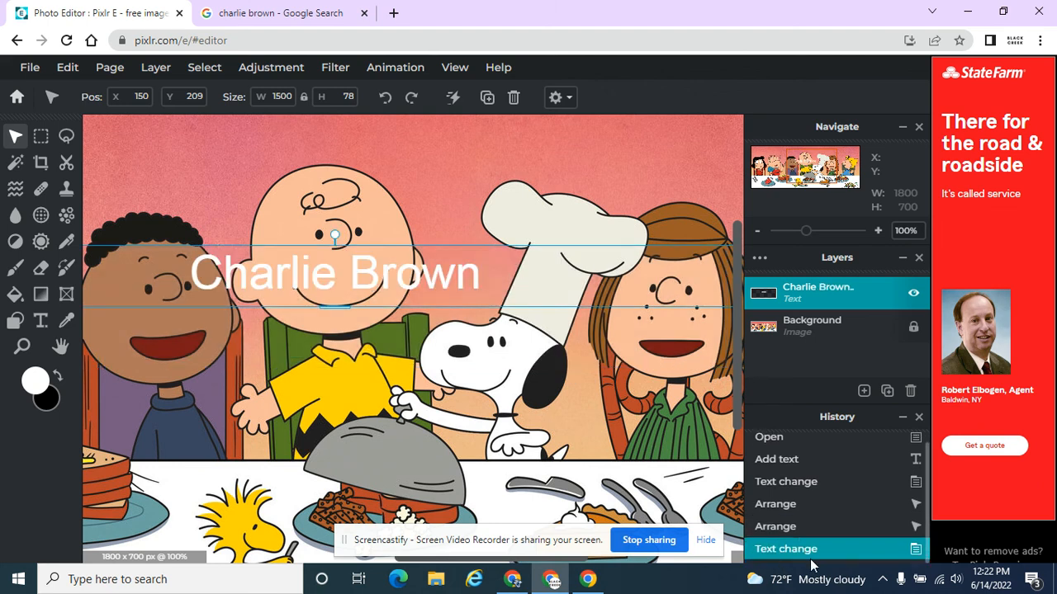